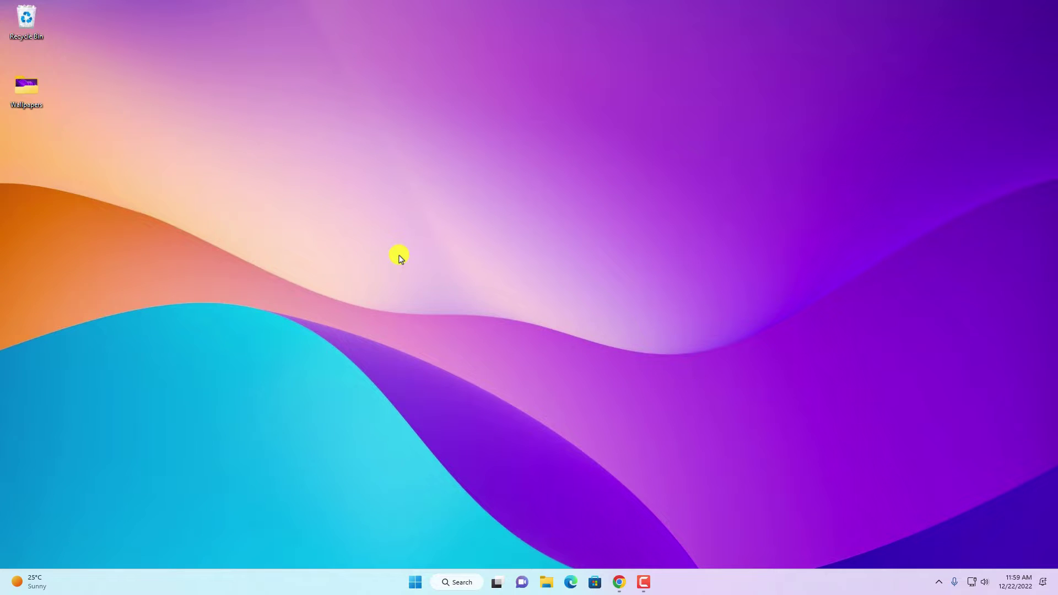
Search Google in Chrome for 'winrar' and open the official win-rar.com result
left_click(619, 582)
left_click(419, 180)
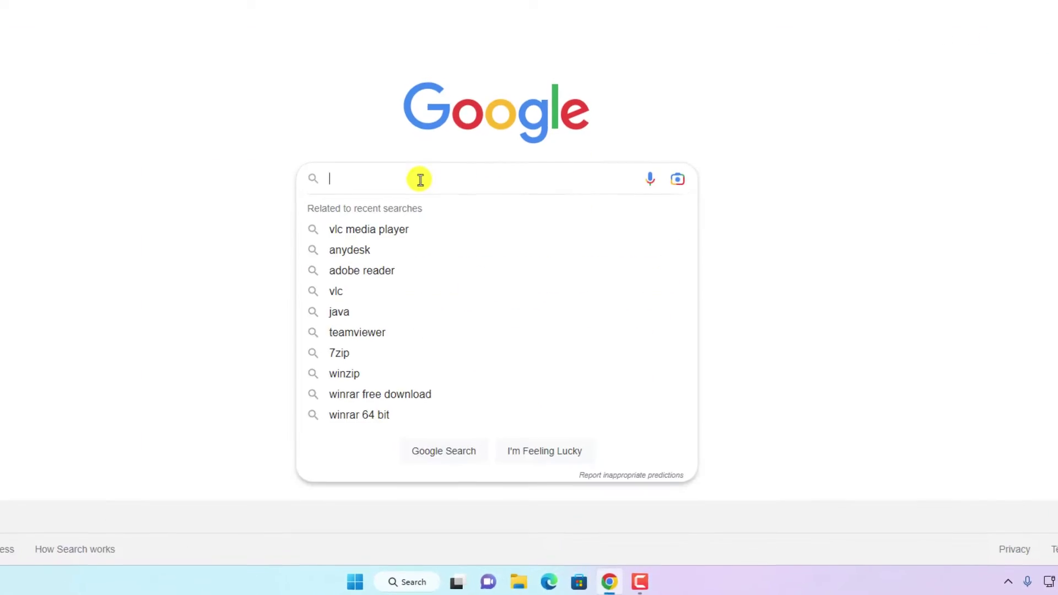
type("win")
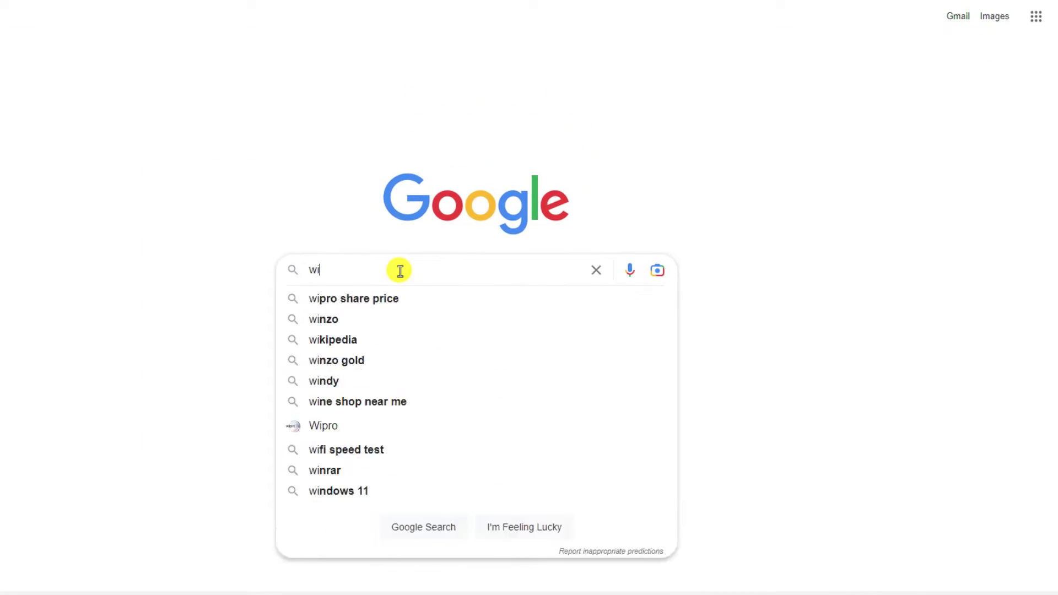
type("rar")
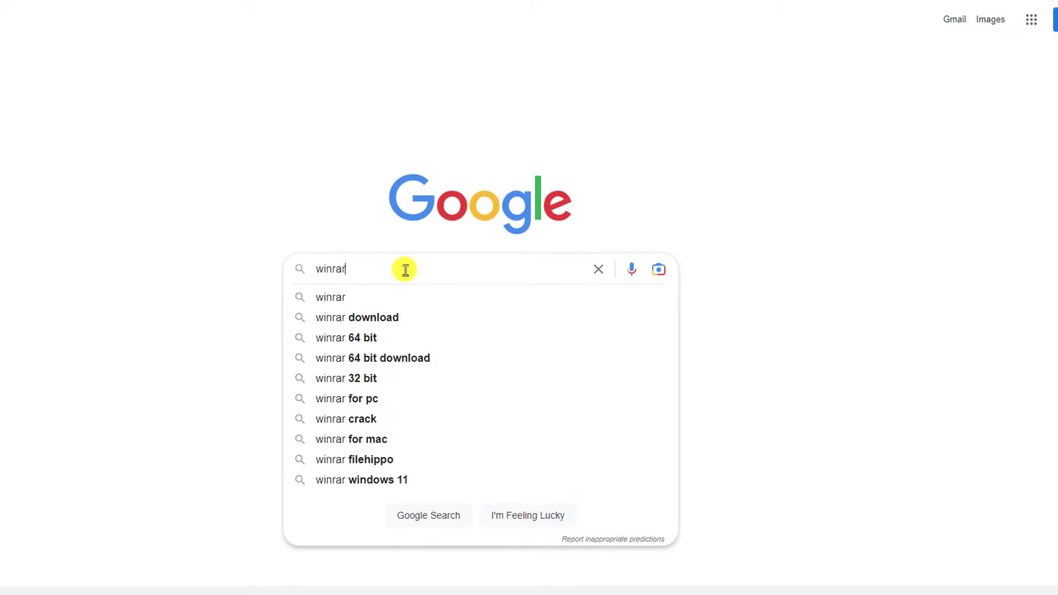
key("Return")
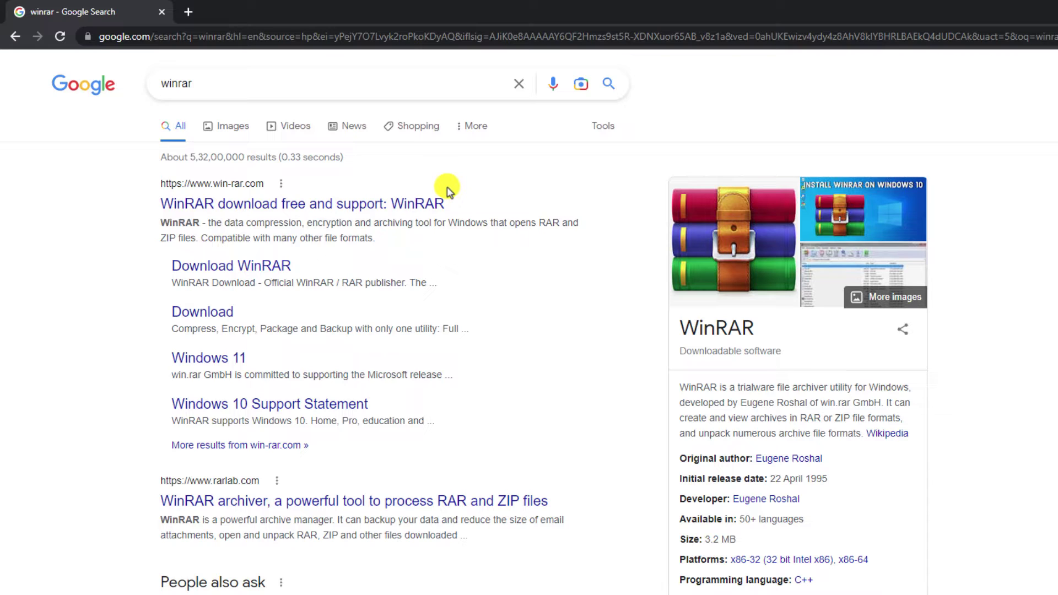
left_click(381, 205)
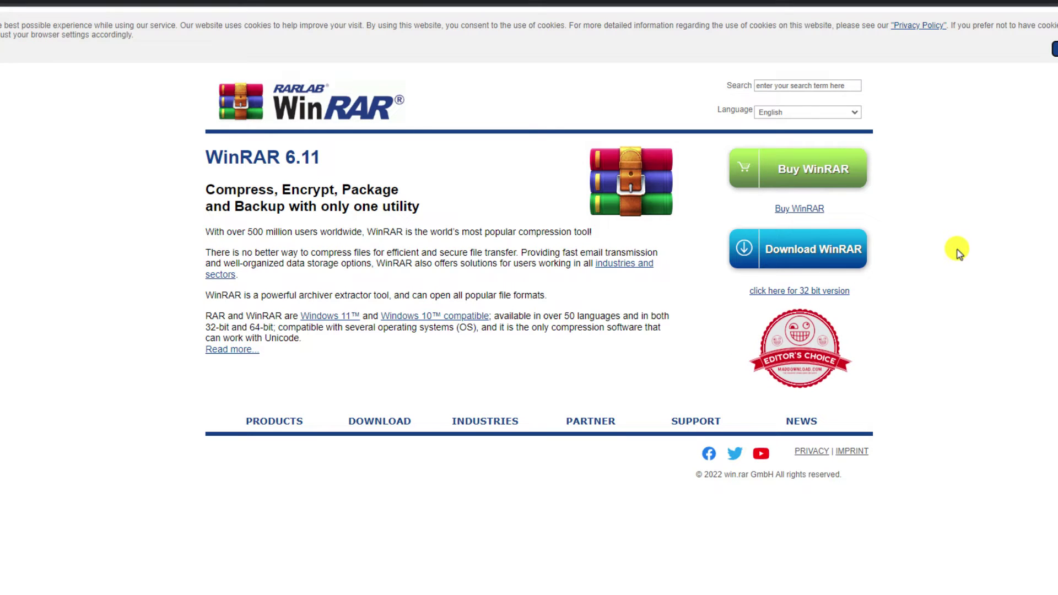
Download the WinRAR 6.11 installer winrar-x64-611.exe from the win-rar.com download page
left_click(790, 265)
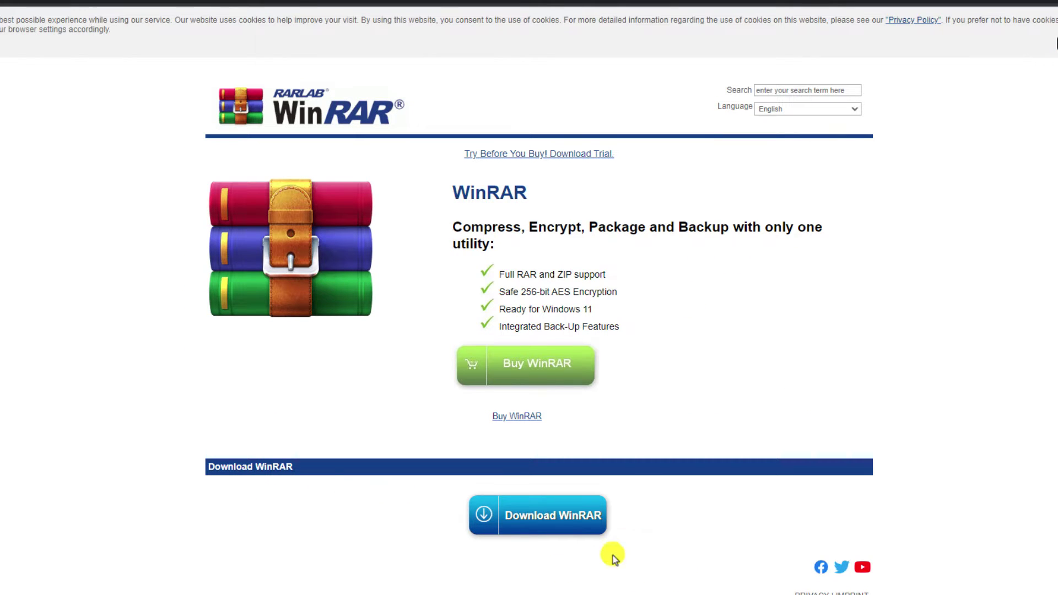
left_click(573, 532)
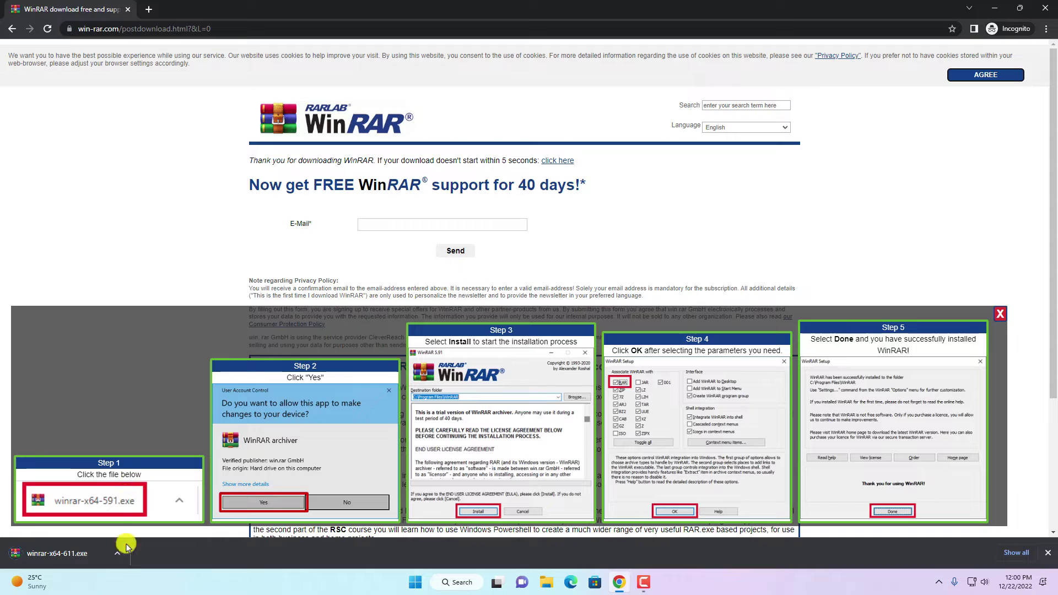
Open the downloaded winrar-x64-611.exe from Chrome's download bar
left_click(119, 551)
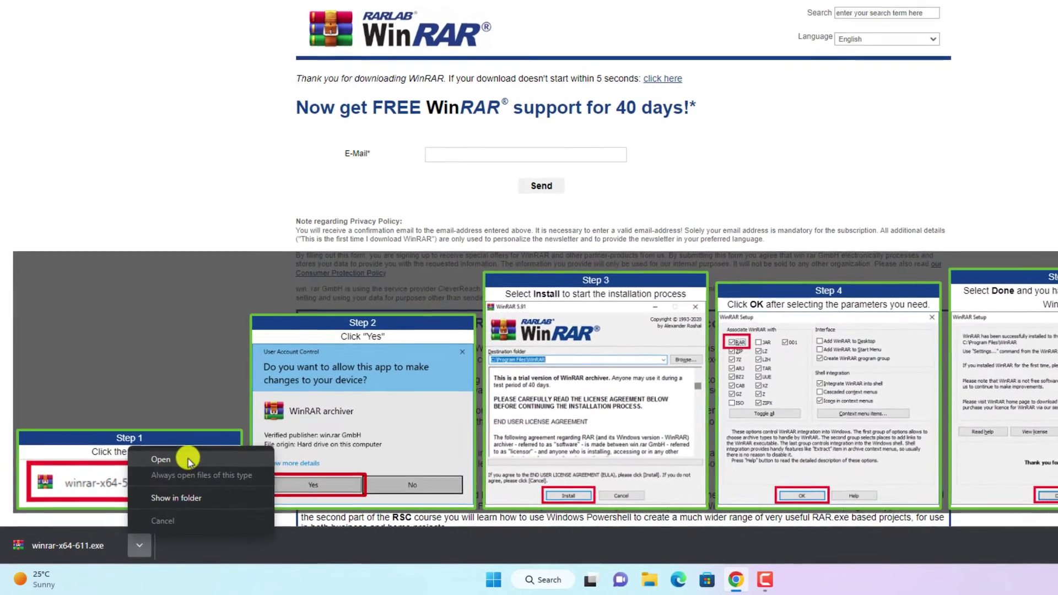
left_click(189, 459)
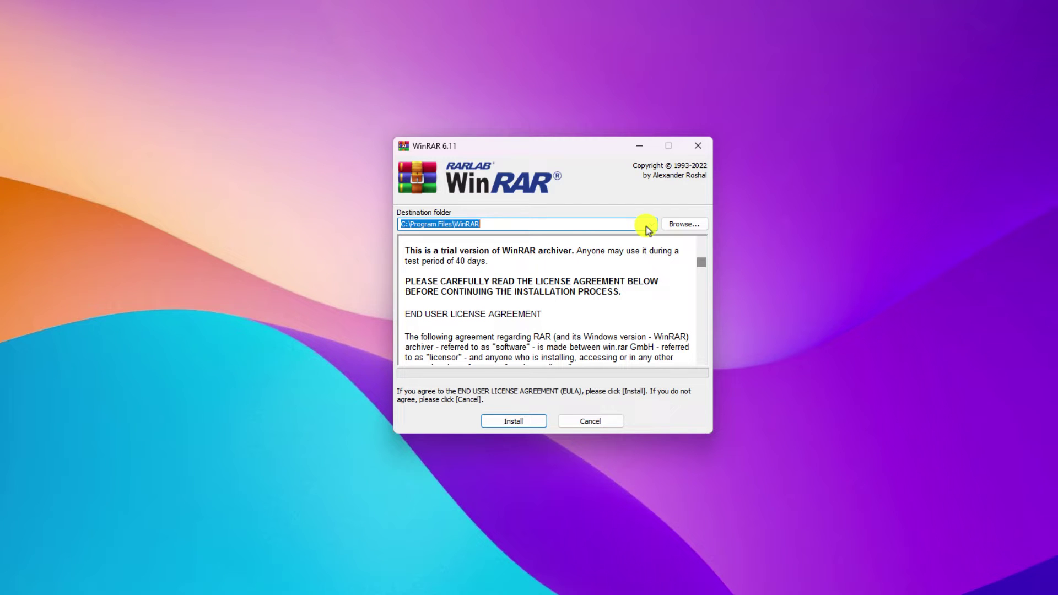
Keep the default C:\Program Files\WinRAR destination and accept the licence to install
left_click(681, 224)
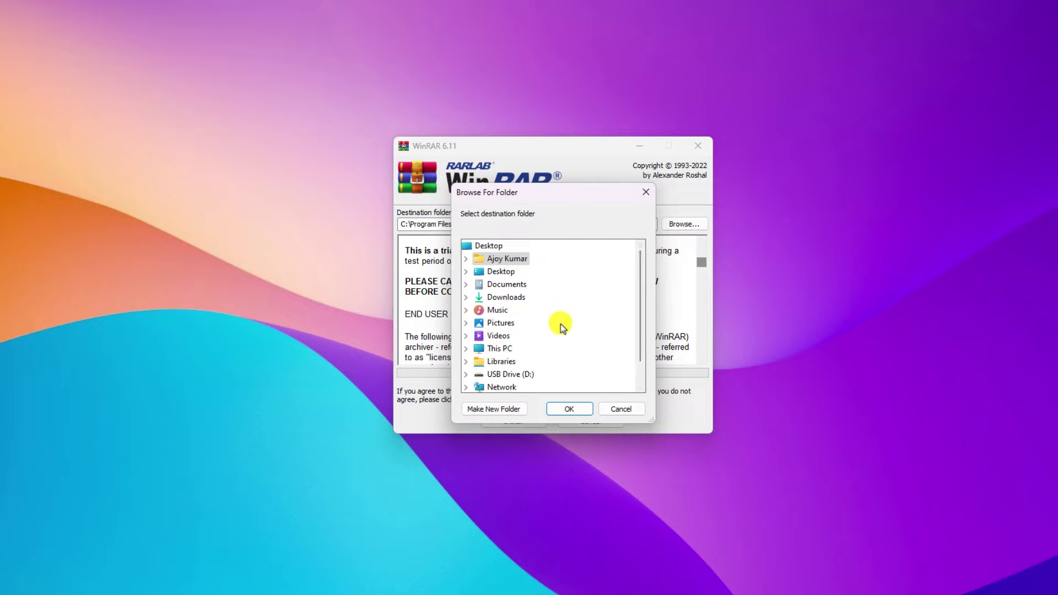
left_click(612, 408)
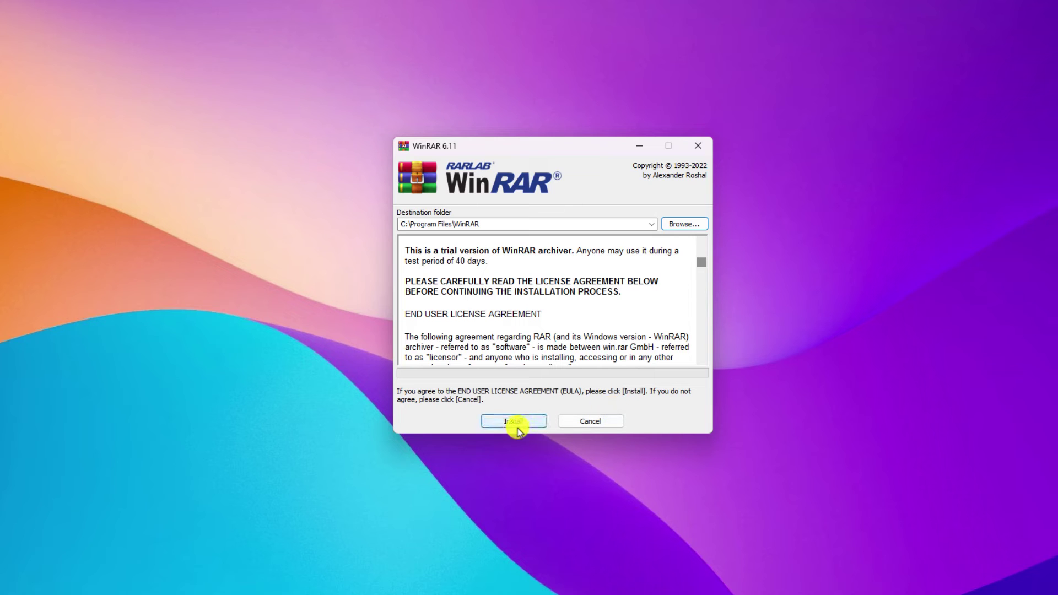
left_click(516, 426)
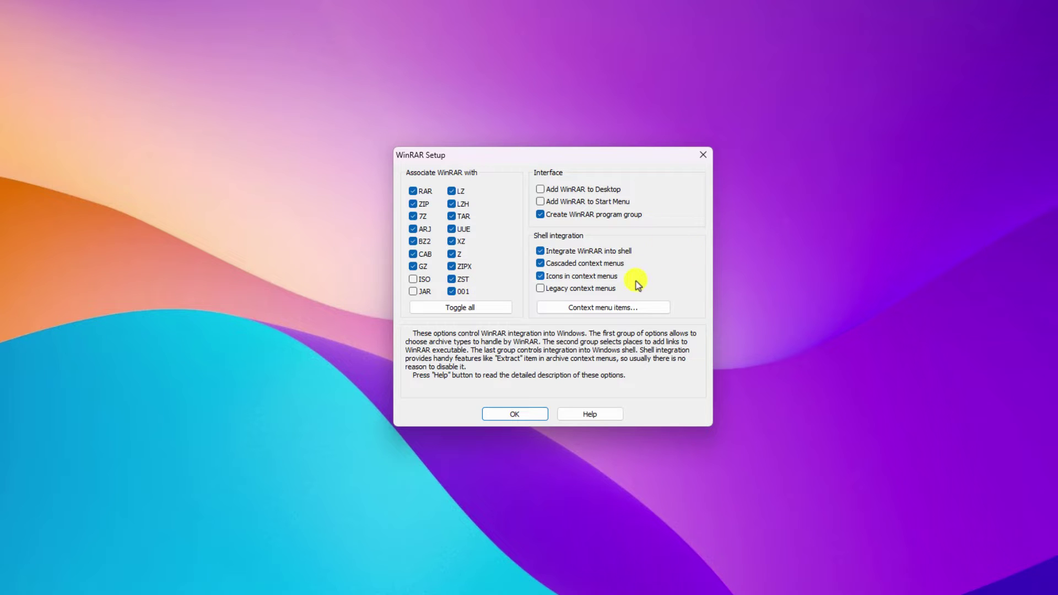
Accept the default file associations and finish WinRAR setup with Done
left_click(528, 416)
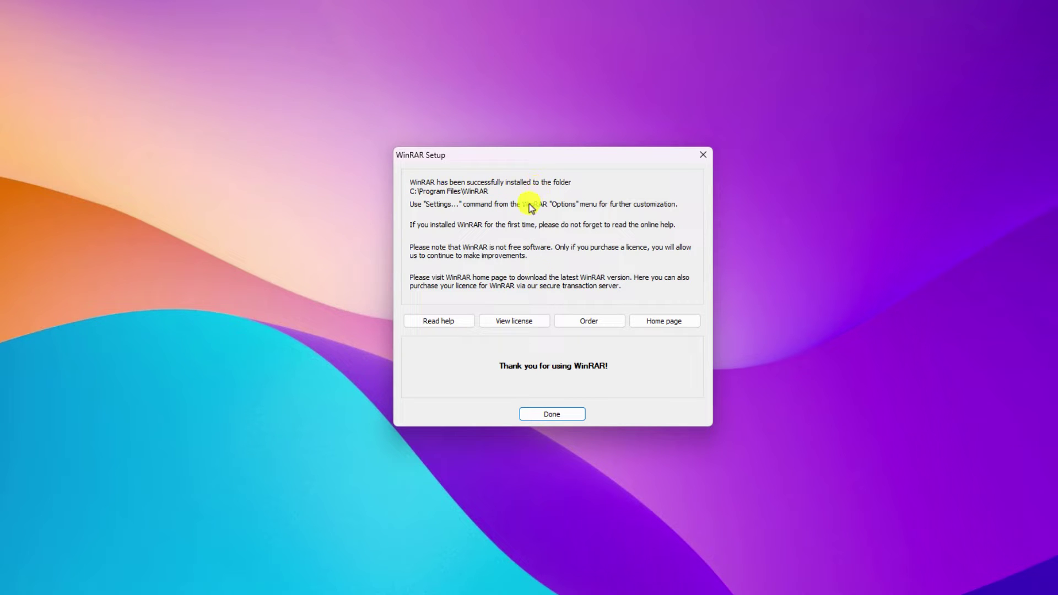
left_click(575, 415)
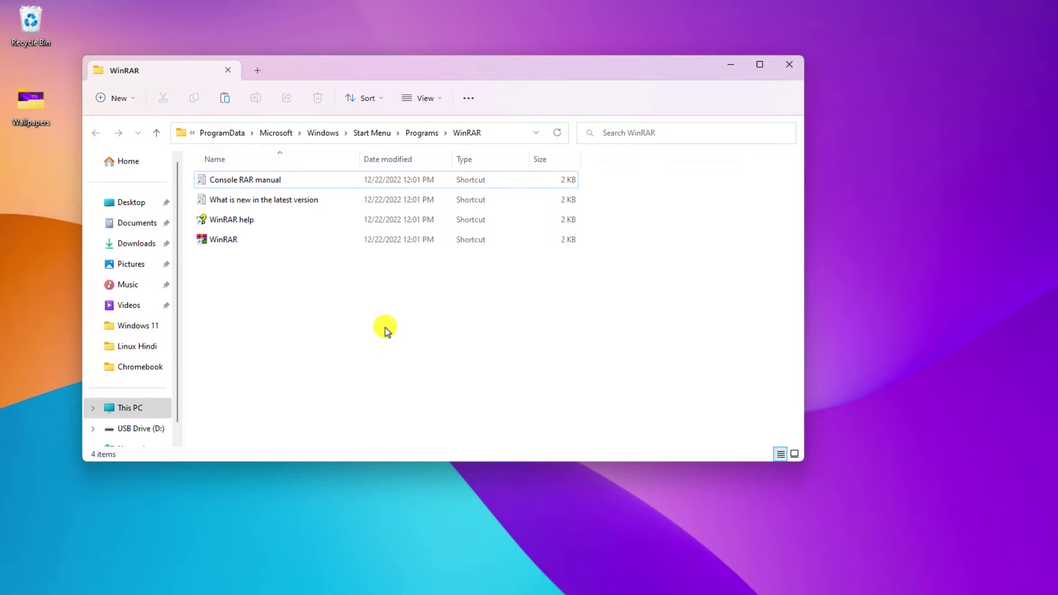
Send the WinRAR program shortcut to the desktop and minimize the Start Menu folder
left_click(286, 242)
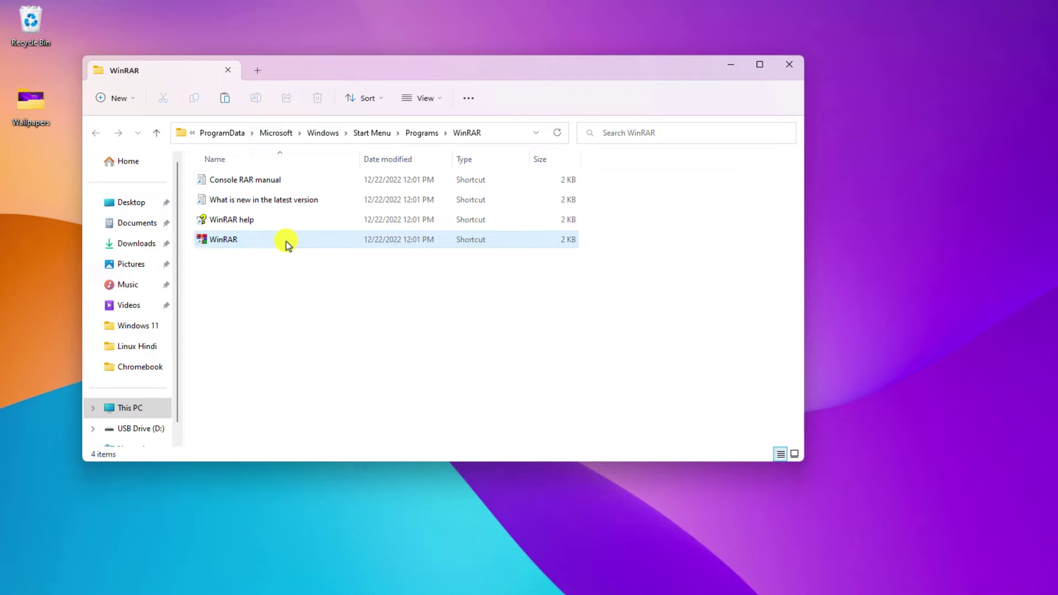
right_click(319, 240)
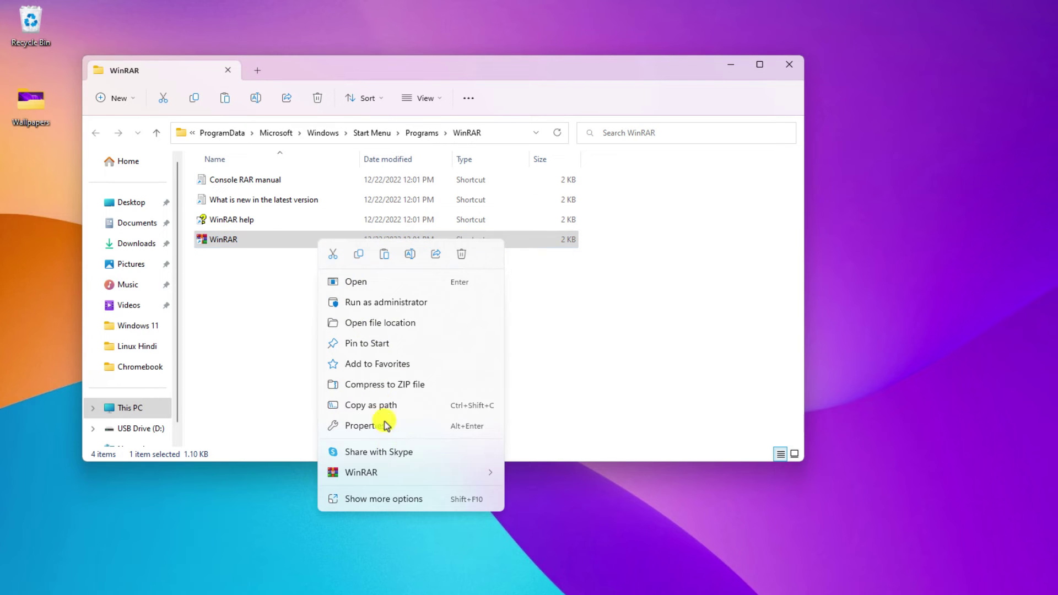
left_click(393, 506)
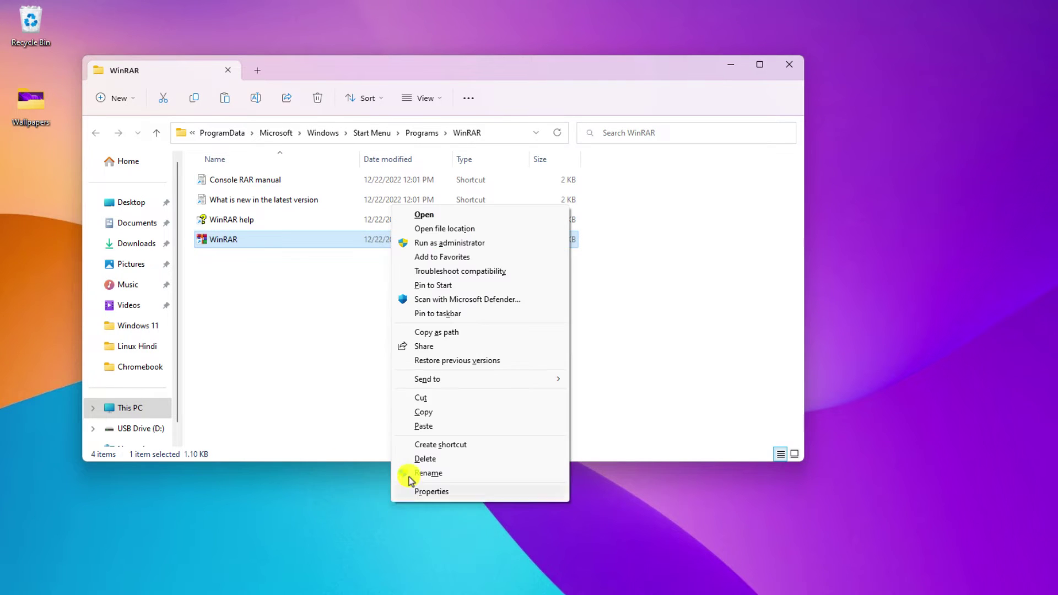
mouse_move(451, 388)
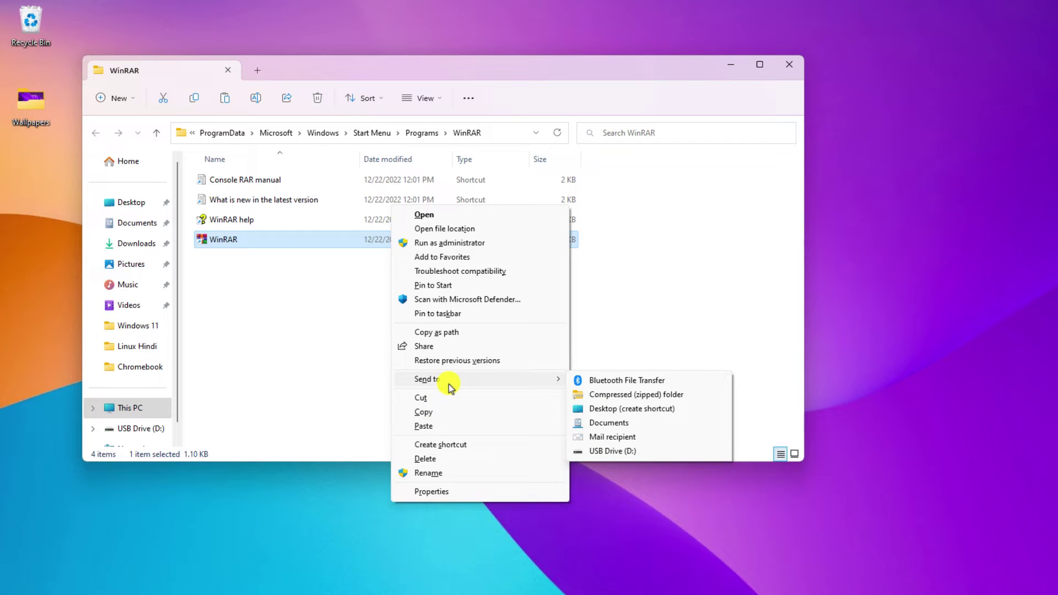
left_click(628, 415)
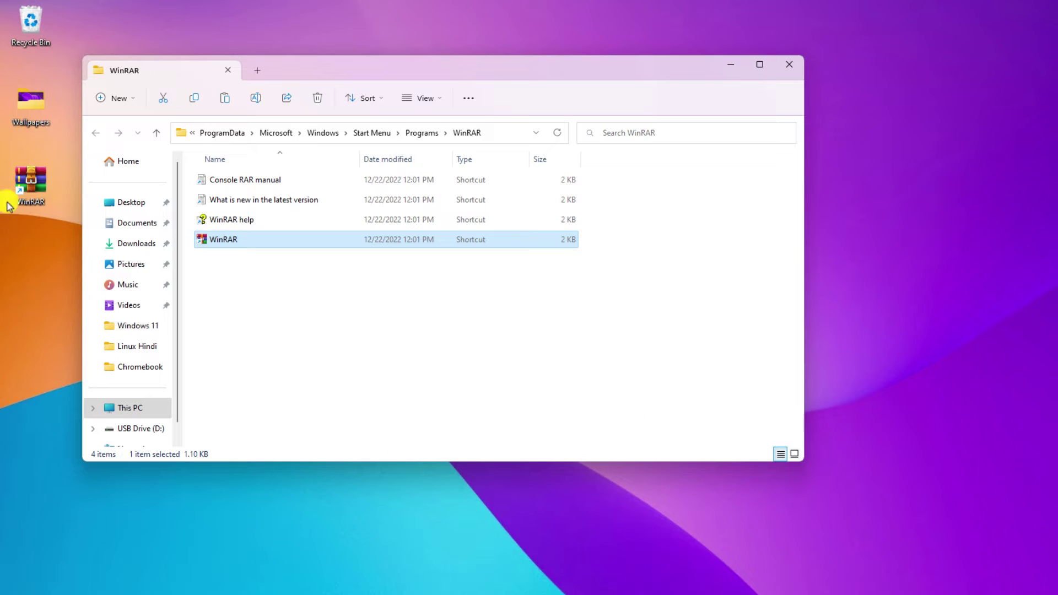
left_click(38, 234)
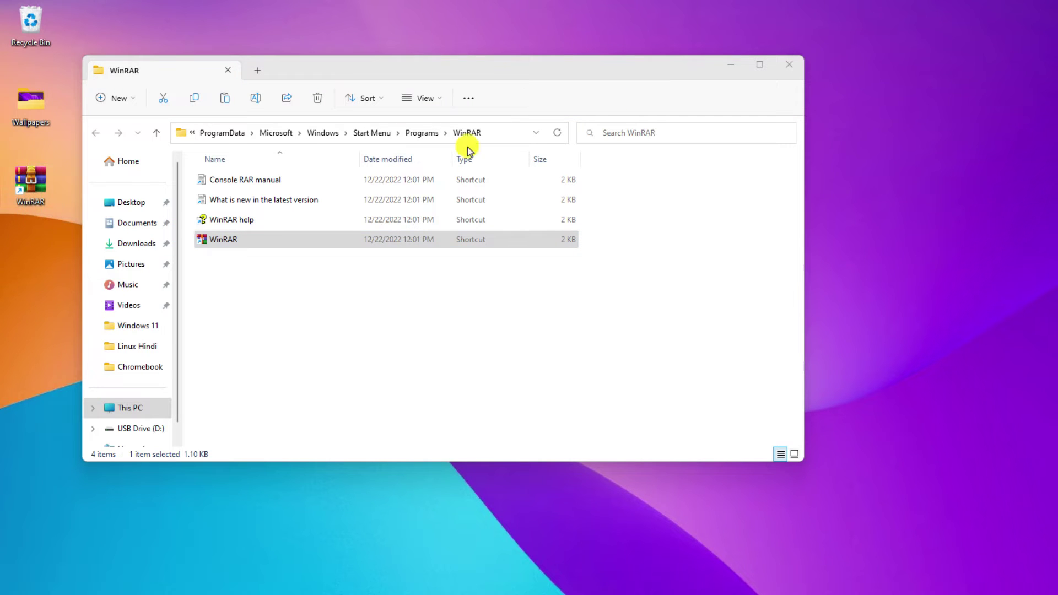
left_click(738, 66)
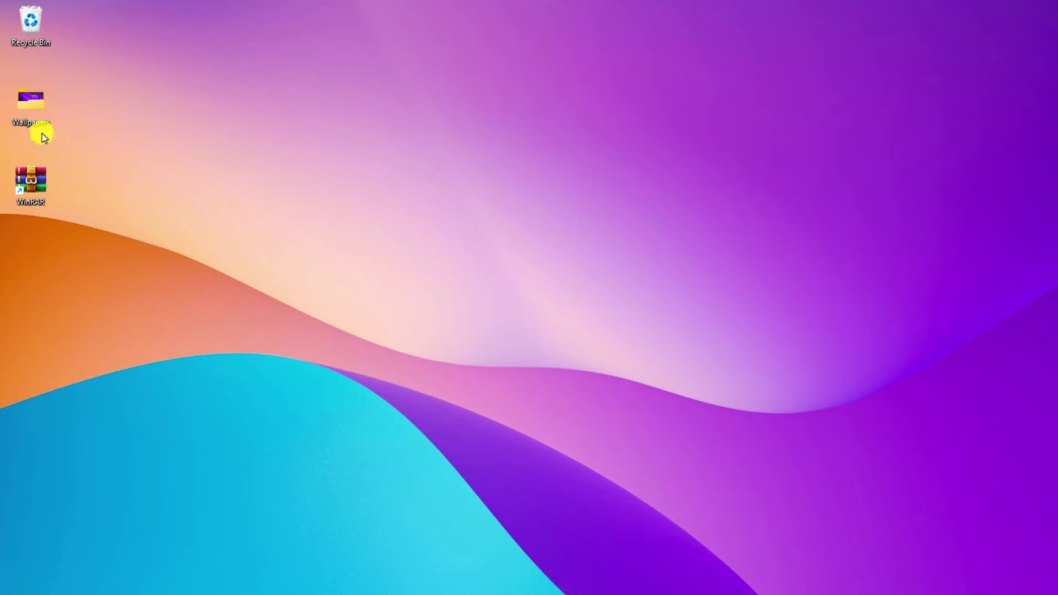
Add all 19 images in Wallpapers to Wallpapers.rar, then open the new archive
double_click(36, 104)
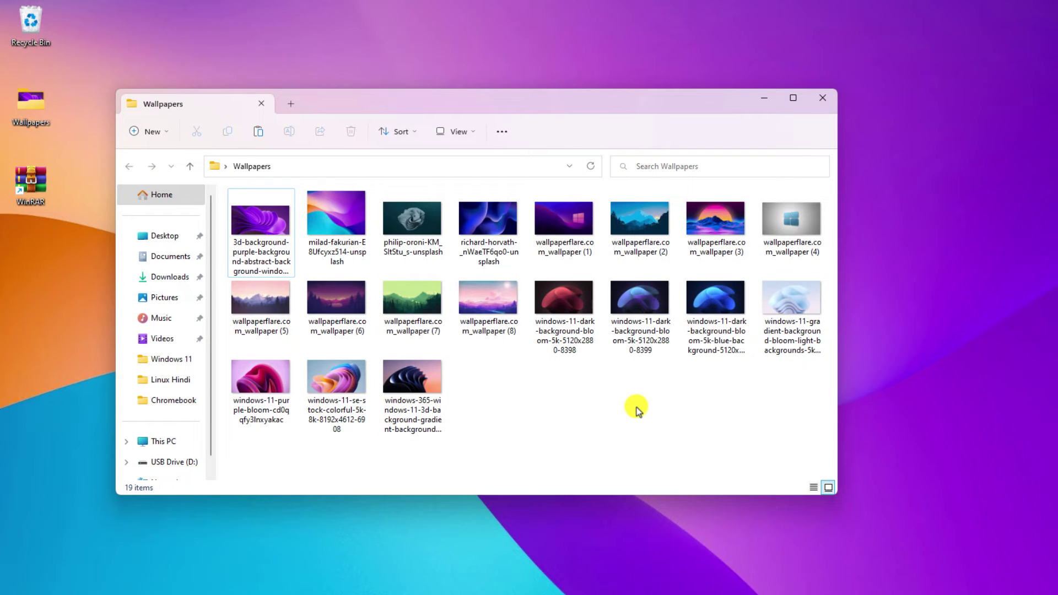
key("ctrl+a")
right_click(545, 300)
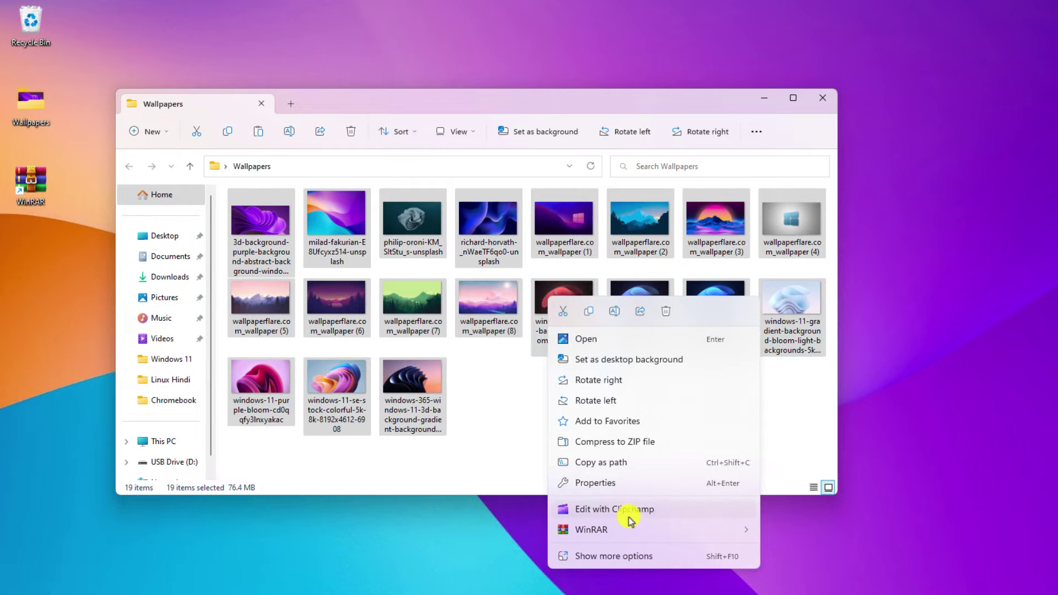
mouse_move(616, 532)
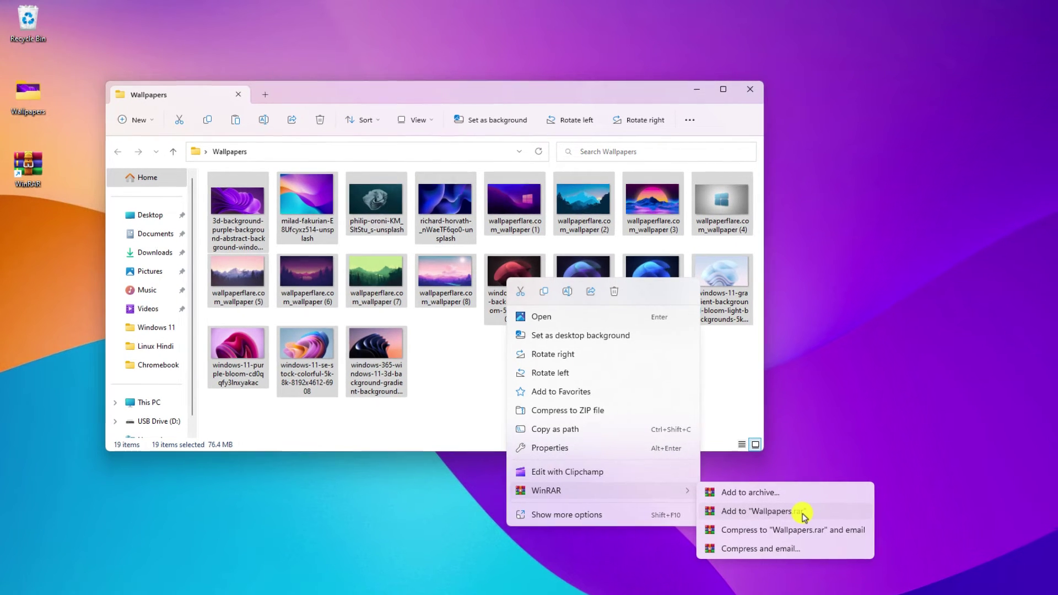
left_click(801, 511)
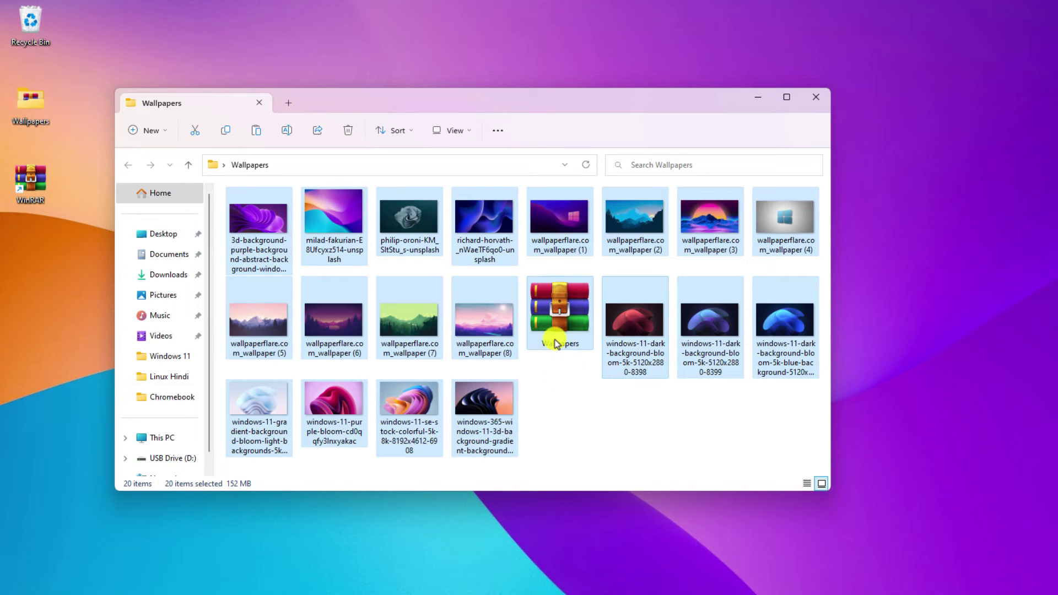
left_click(570, 354)
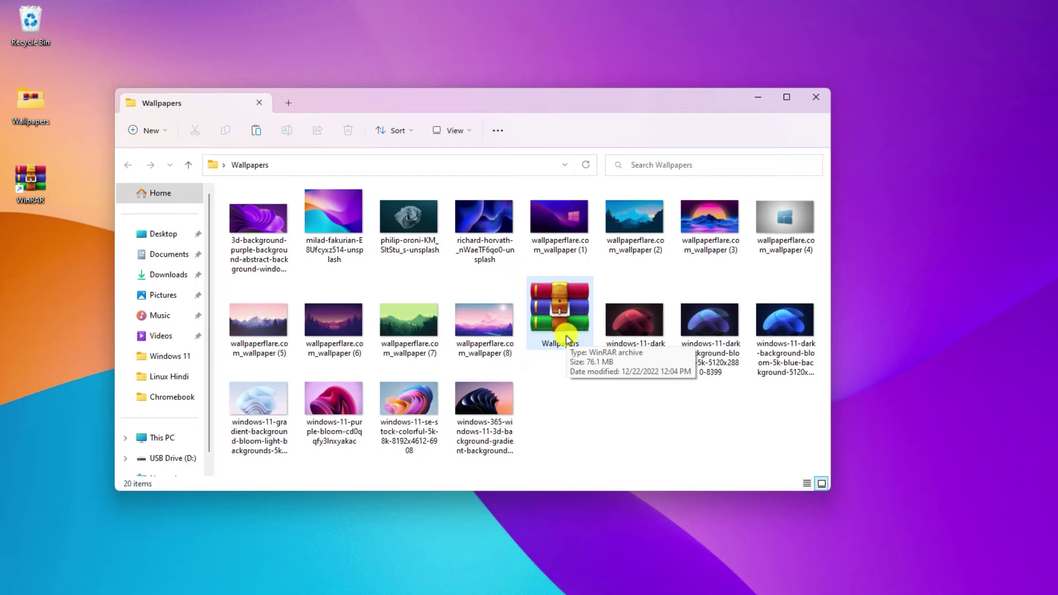
double_click(565, 329)
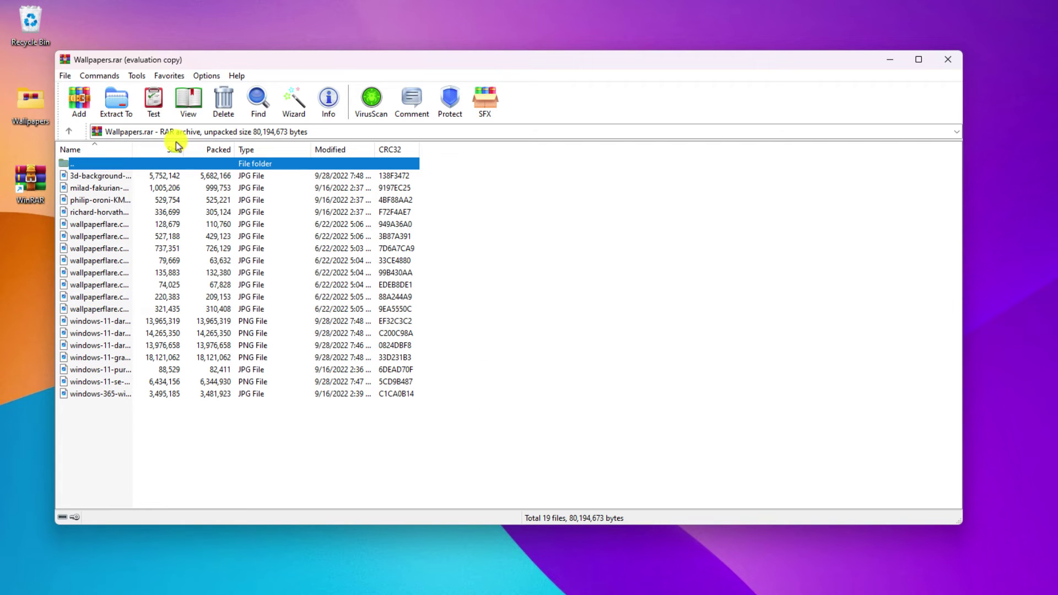
Extract the archive's 19 files to Desktop via Extract To, then close WinRAR
left_click(116, 102)
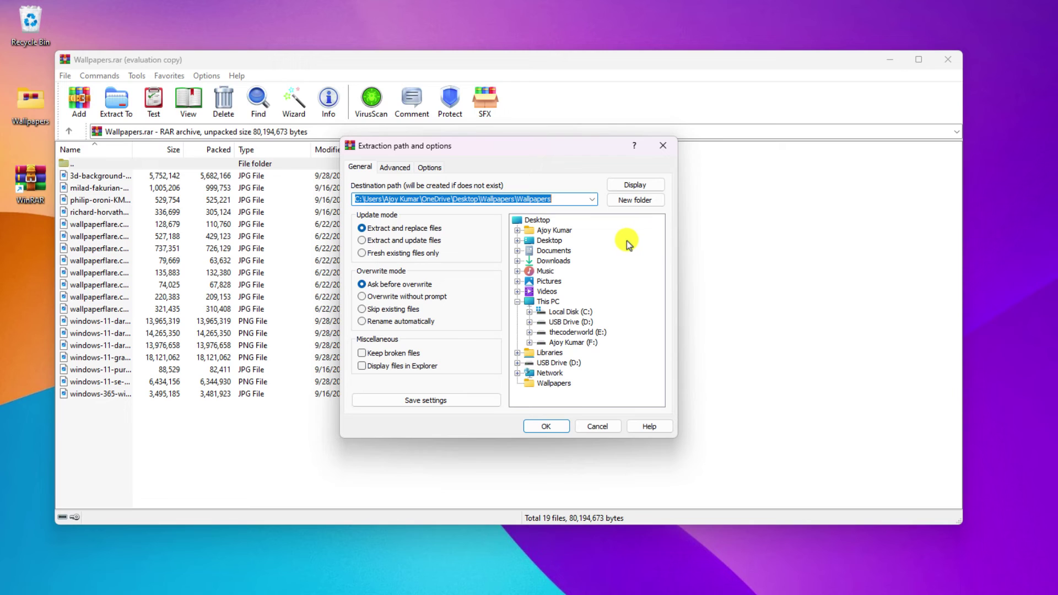
left_click(548, 241)
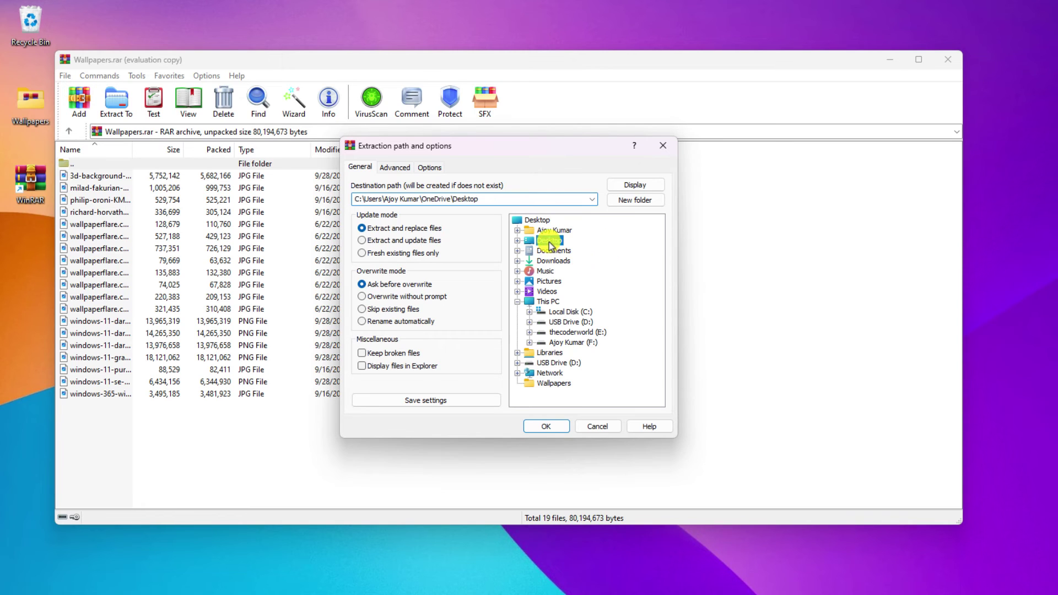
left_click(559, 427)
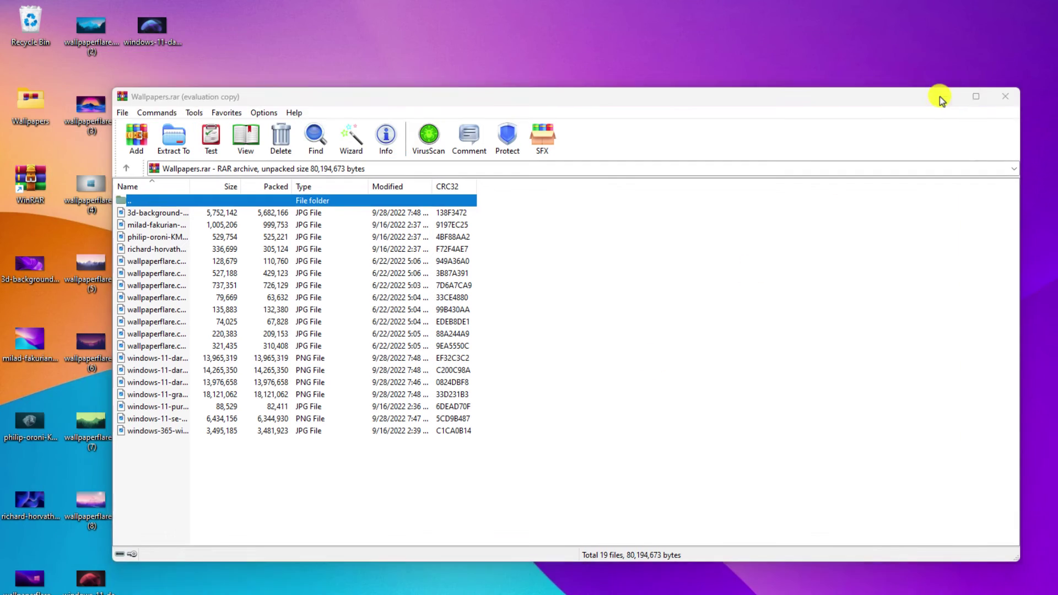
left_click(942, 94)
Minimize the Wallpapers folder window to reveal the extracted images on the desktop
left_click(713, 91)
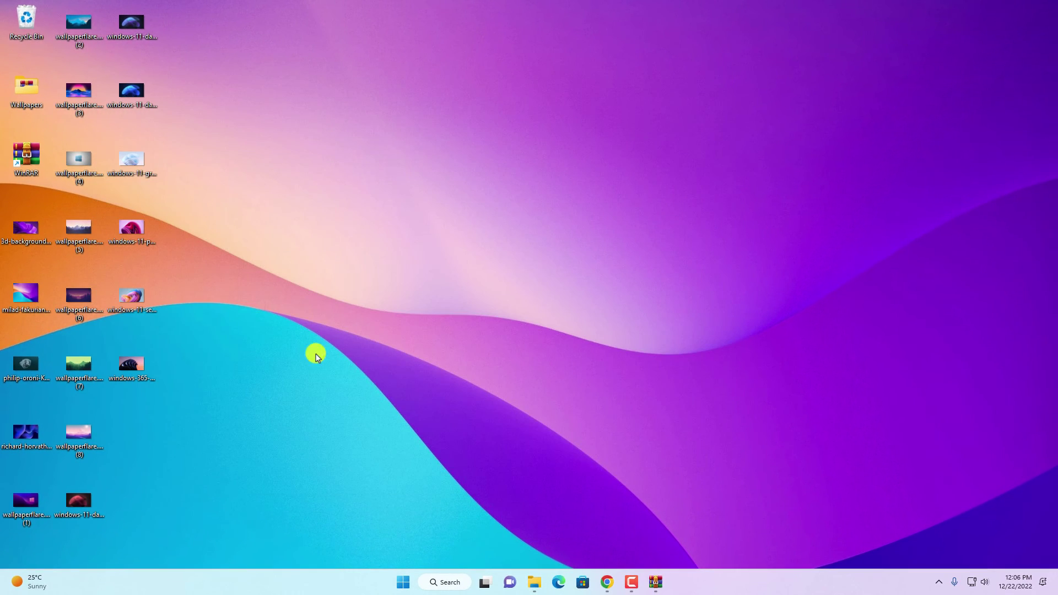